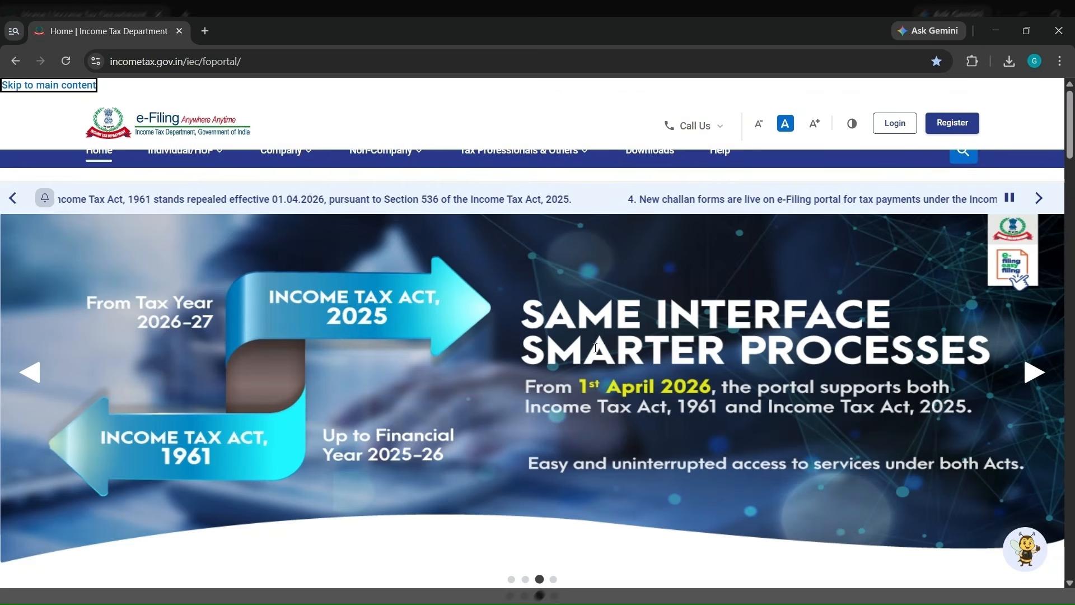
- Scroll the home page down to the Quick Links services such as e-Pay Tax
{"action": "scroll", "coordinate": [596, 348], "scroll_direction": "down", "scroll_amount": 10}
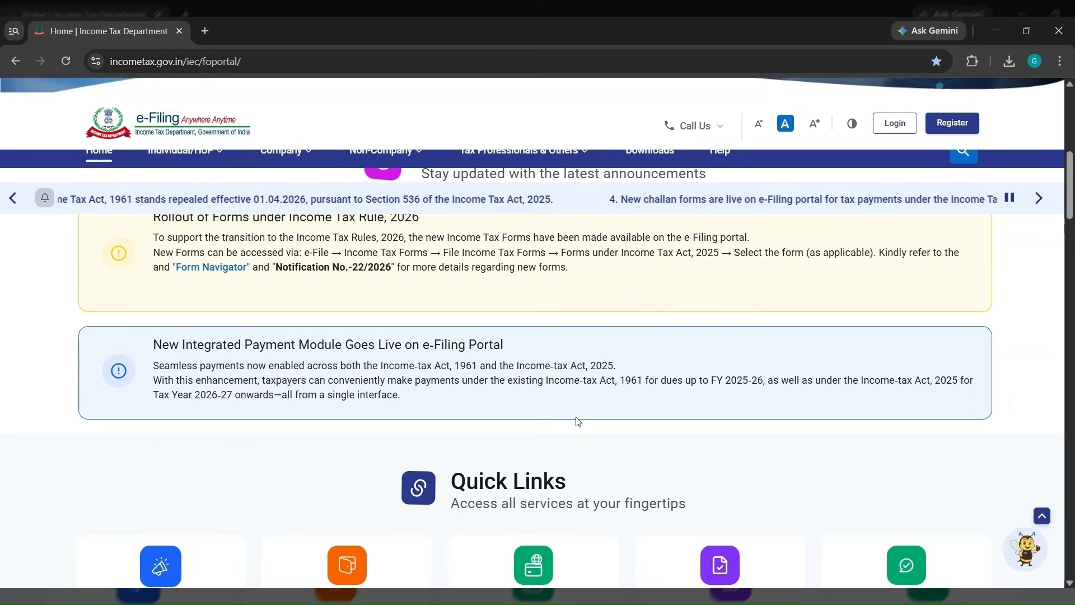
{"action": "scroll", "coordinate": [576, 436], "scroll_direction": "down", "scroll_amount": 1}
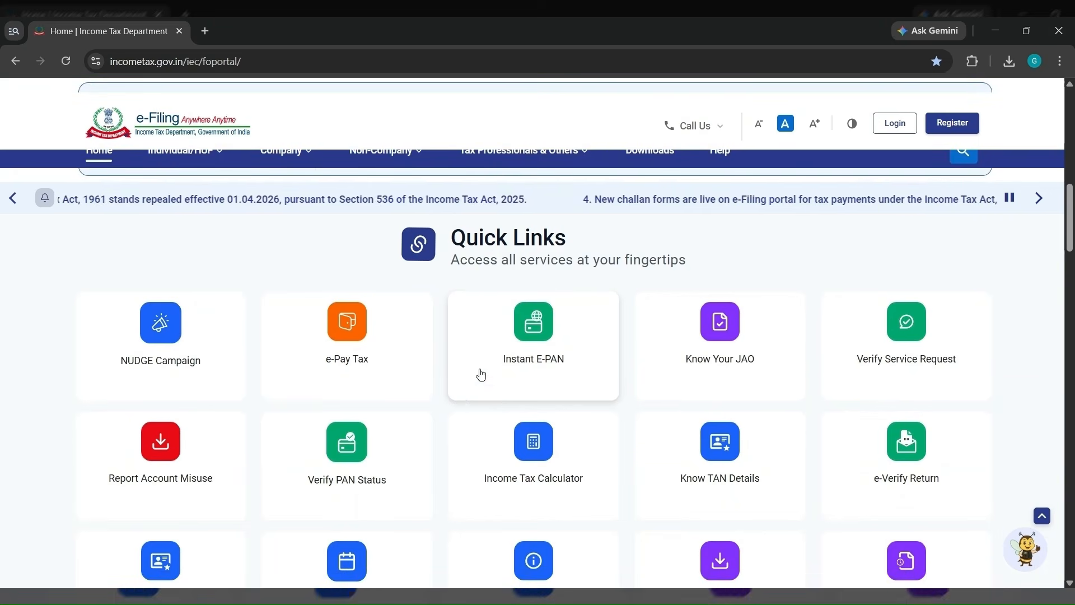
- Start an e-Pay Tax payment under the Income-tax Act, 2025 and continue to the payer form
{"action": "left_click", "coordinate": [346, 354]}
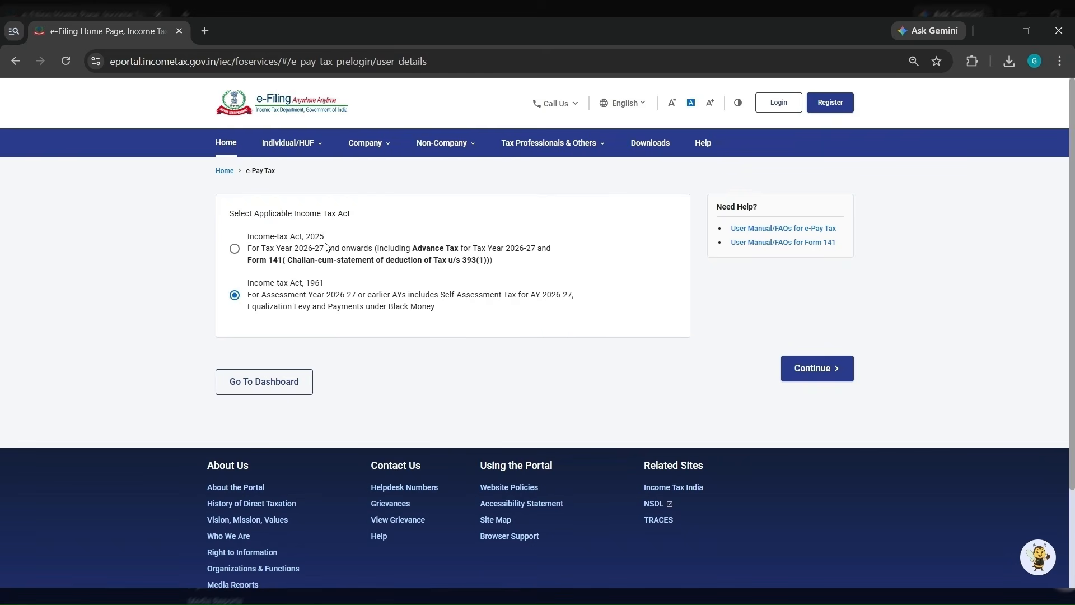
{"action": "left_click", "coordinate": [234, 249]}
{"action": "left_click", "coordinate": [826, 371]}
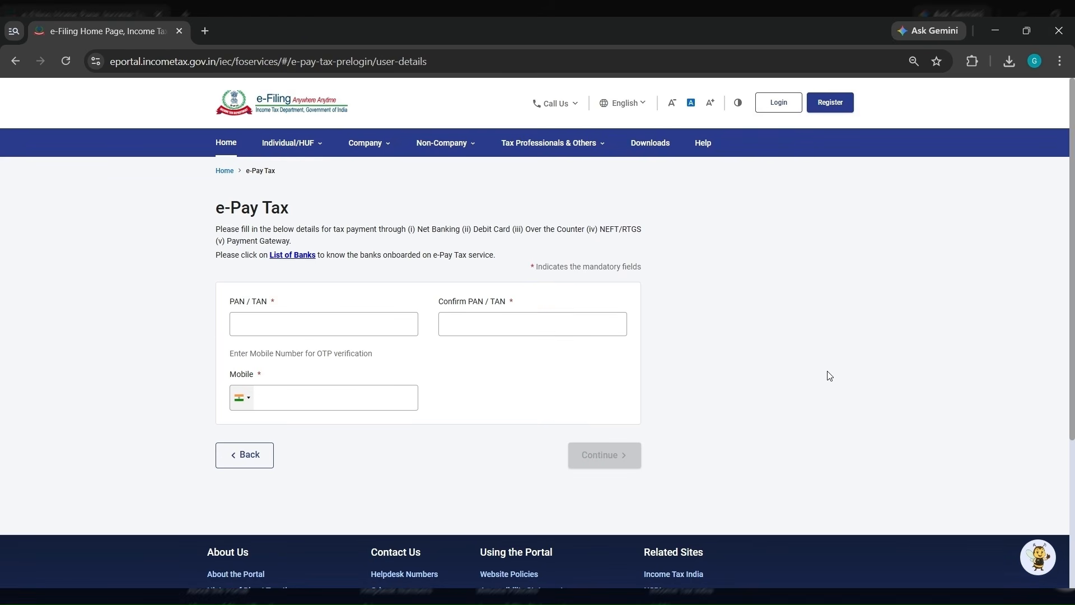
- Enter and confirm the PAN/TAN and the mobile number, then submit to receive a mobile OTP
{"action": "left_click", "coordinate": [413, 324]}
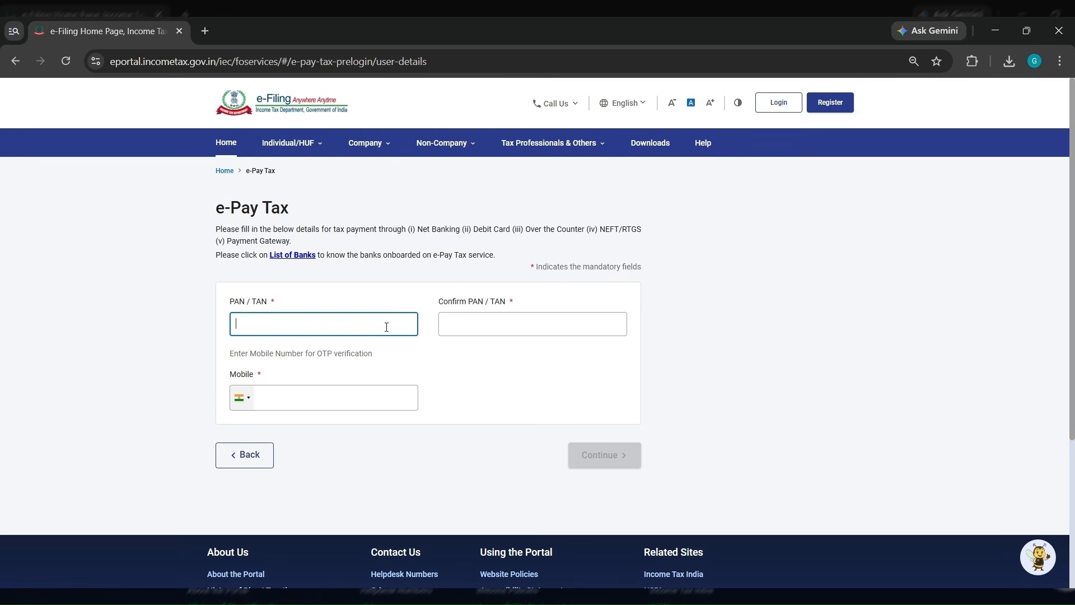
{"action": "type", "text": "•••"}
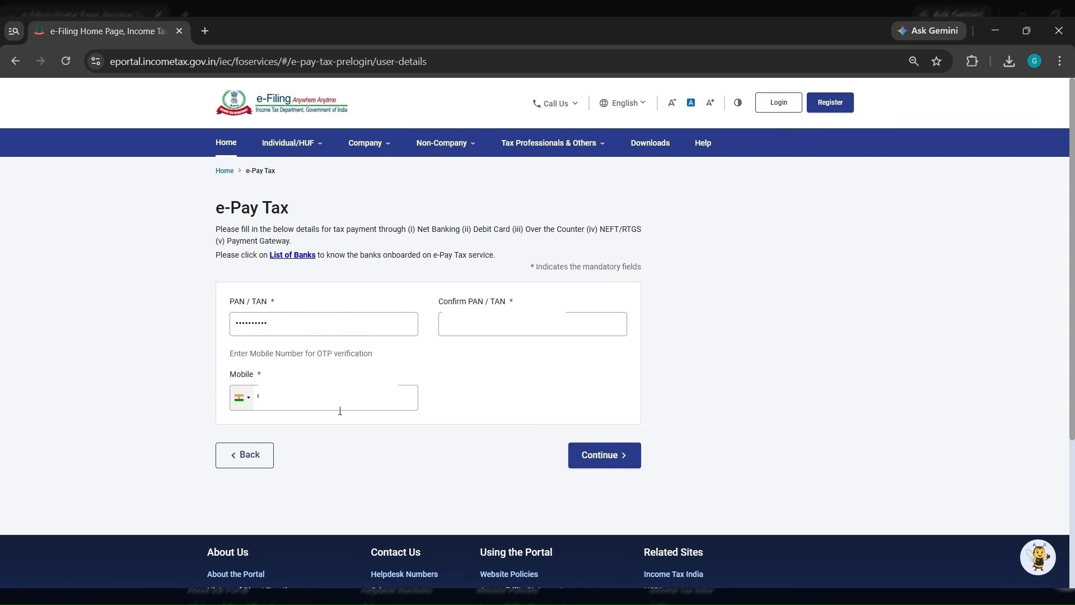
{"action": "left_click", "coordinate": [584, 452]}
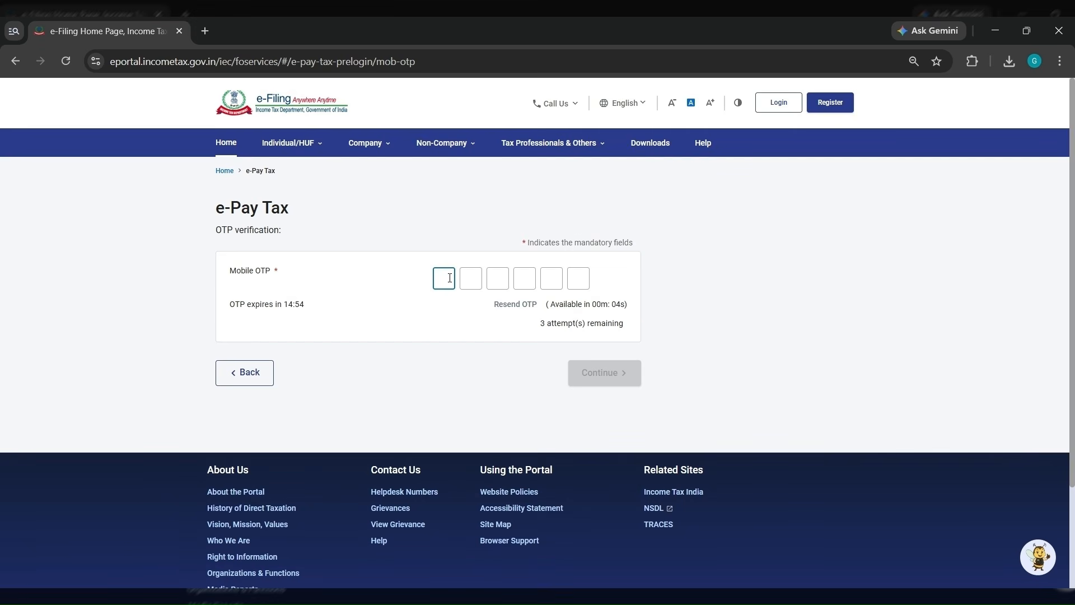
- Enter the six-digit mobile OTP, verify it, and continue to the new-payment options
{"action": "type", "text": "123"}
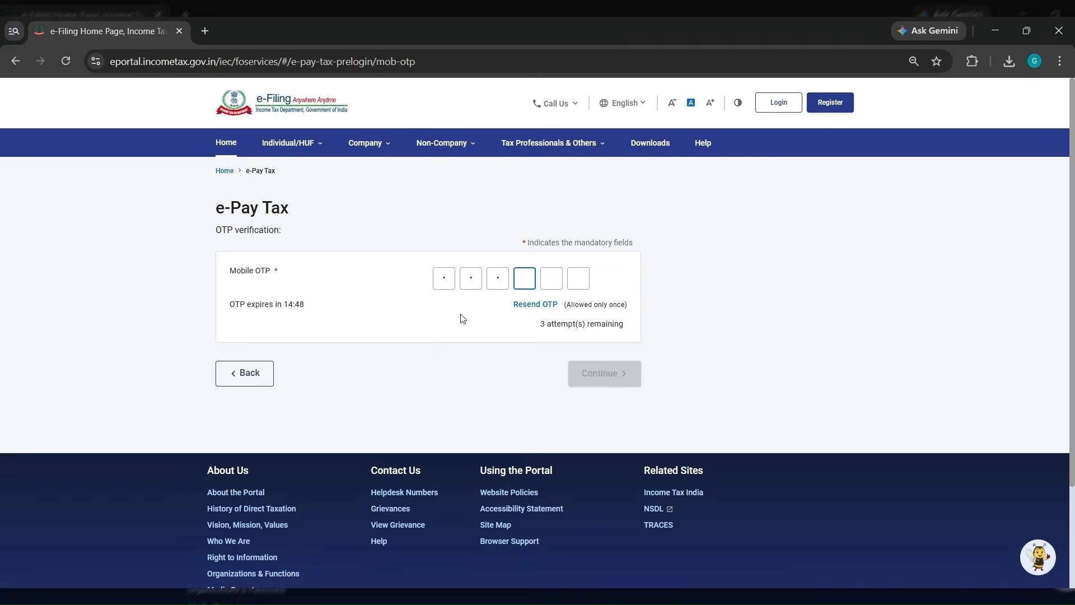
{"action": "left_click", "coordinate": [605, 373]}
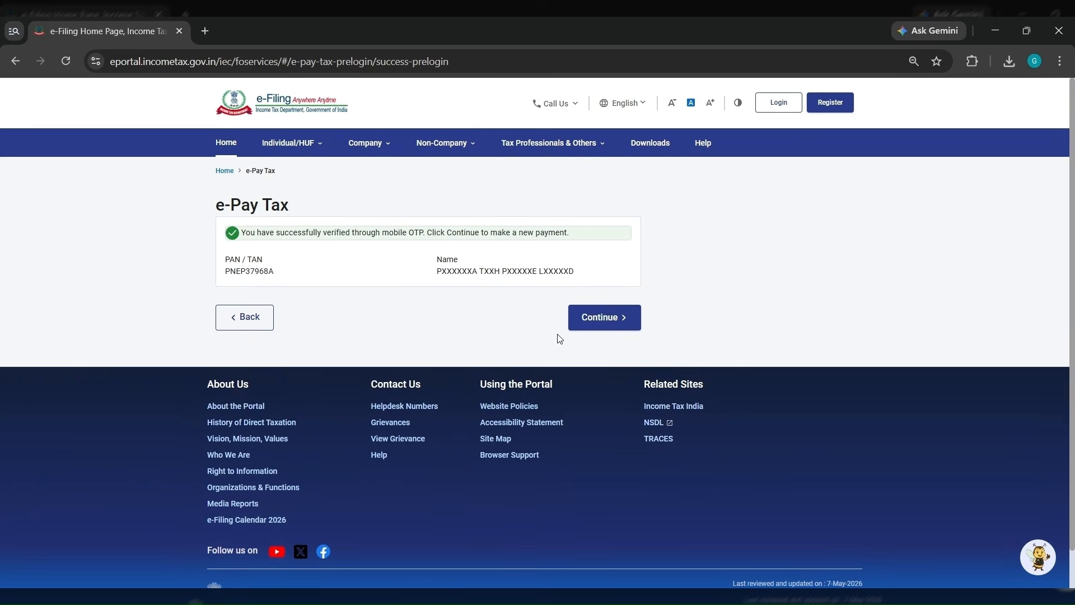
{"action": "left_click", "coordinate": [605, 327]}
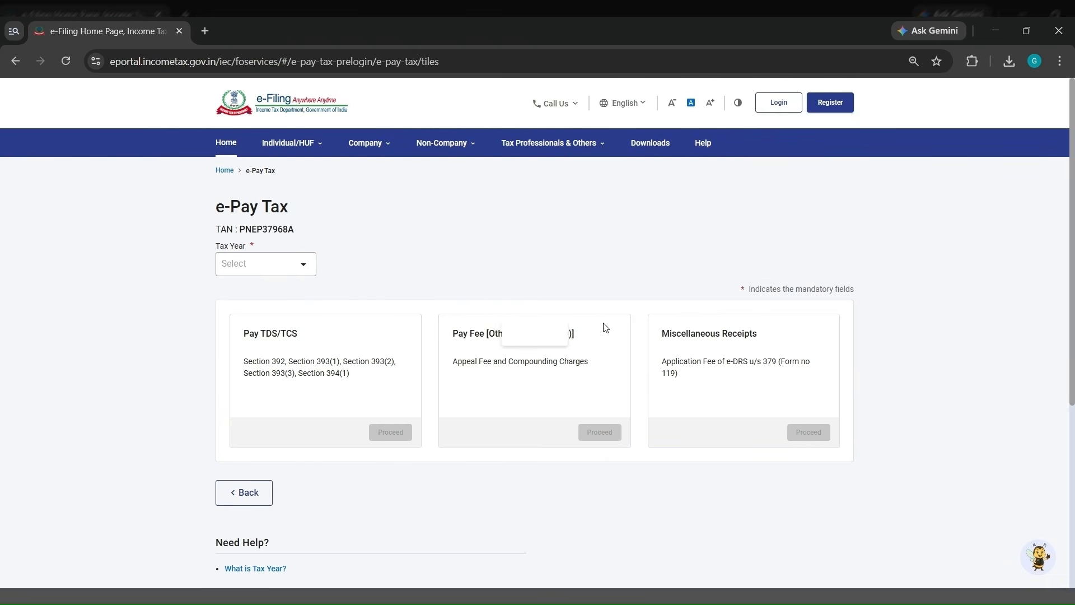
- Set the tax year to 2026-27 and start a new Pay TDS/TCS payment
{"action": "left_click", "coordinate": [293, 269]}
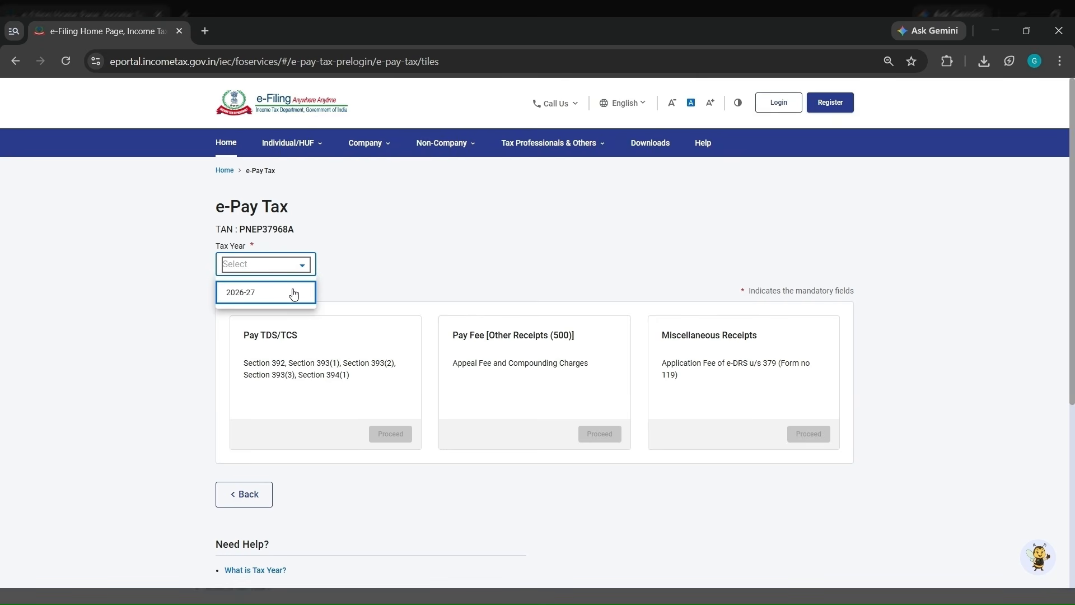
{"action": "left_click", "coordinate": [294, 293]}
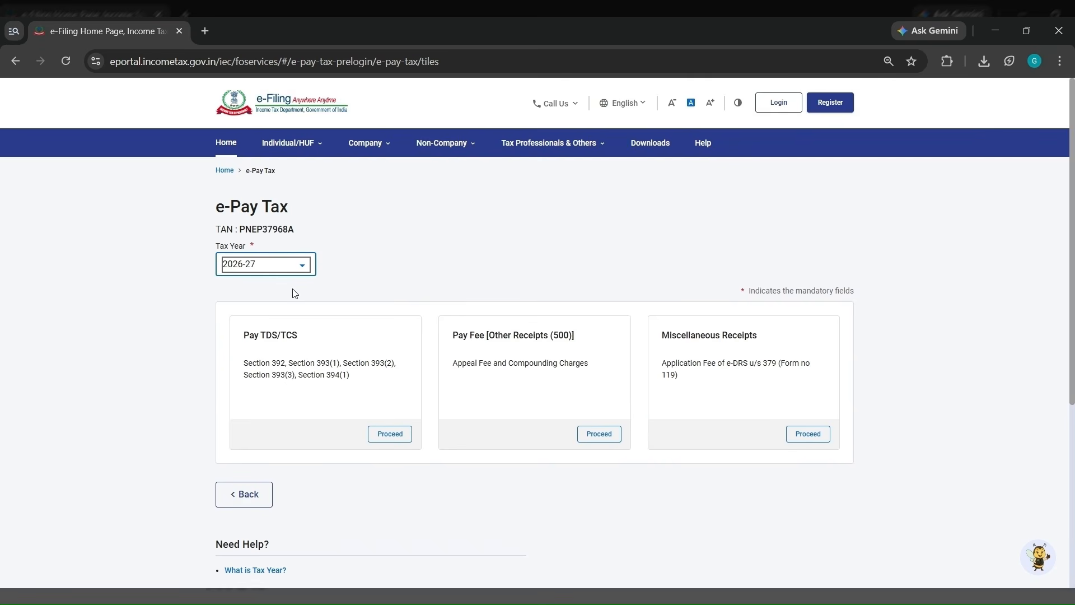
{"action": "left_click", "coordinate": [395, 436]}
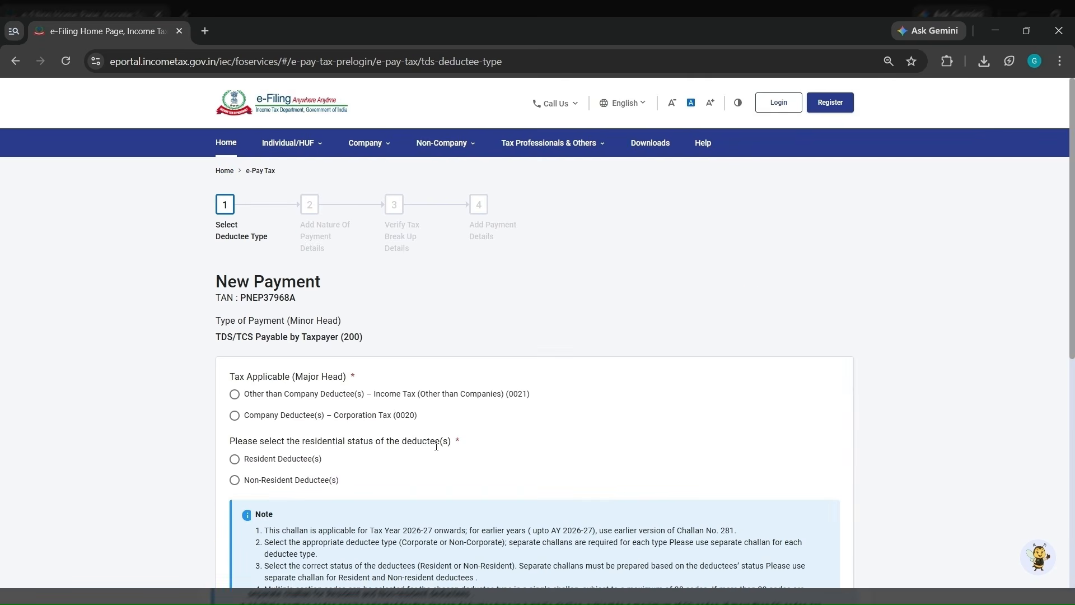
- Choose Company Deductee – Corporation Tax (0020) with Resident Deductee(s) and continue to section-wise details
{"action": "scroll", "coordinate": [400, 399], "scroll_direction": "down", "scroll_amount": 1}
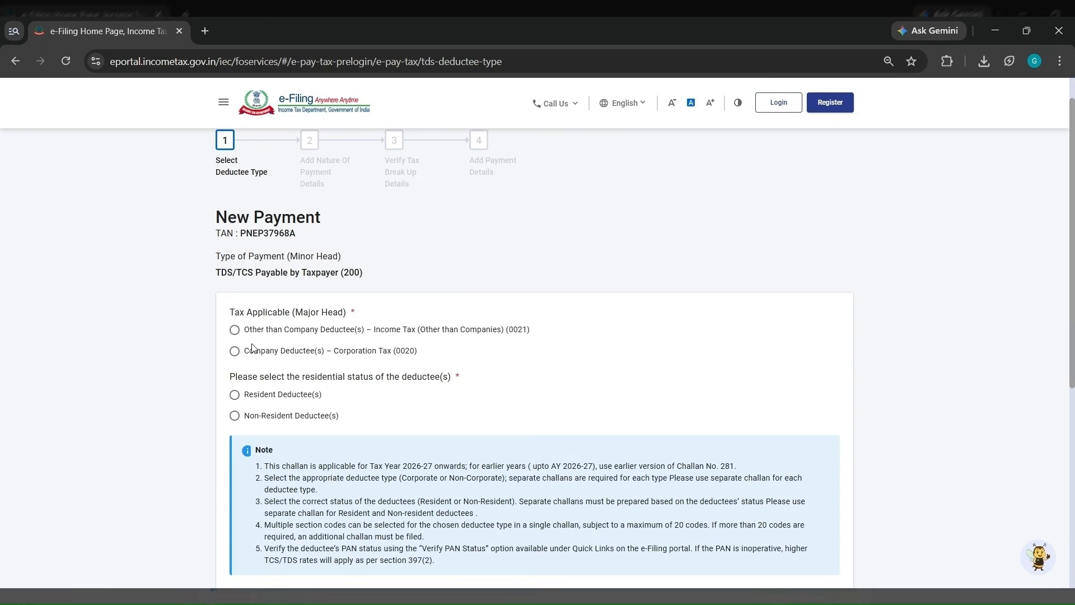
{"action": "scroll", "coordinate": [281, 361], "scroll_direction": "down", "scroll_amount": 1}
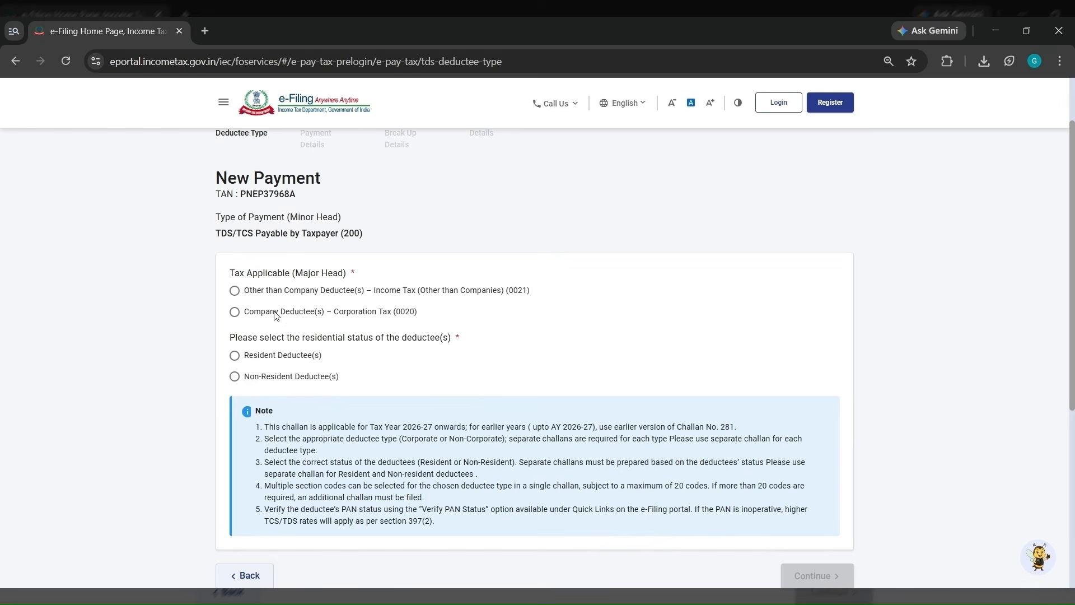
{"action": "left_click", "coordinate": [271, 316]}
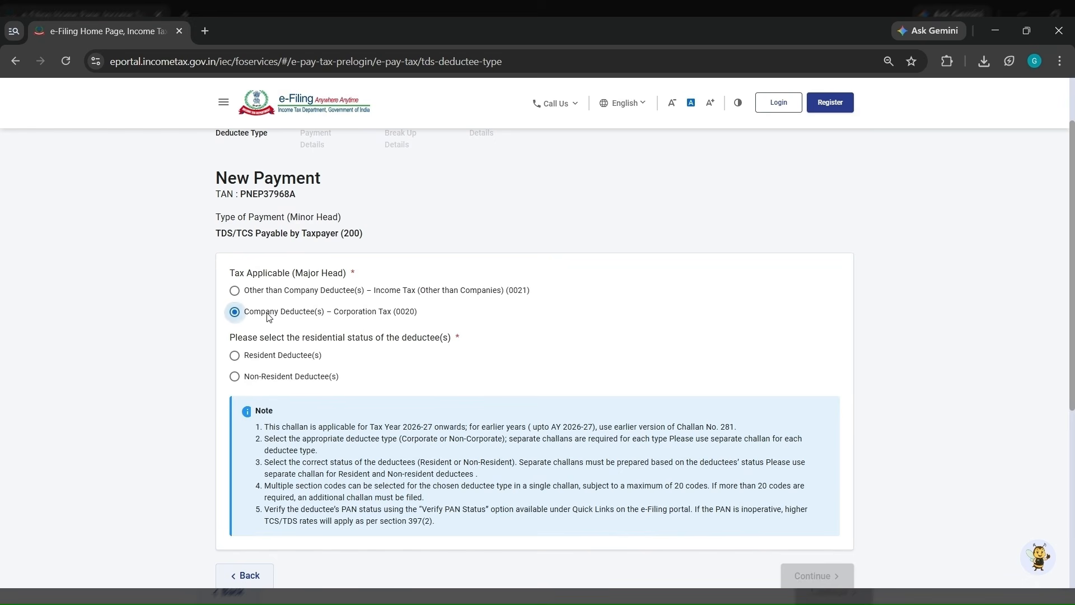
{"action": "left_click", "coordinate": [393, 355]}
{"action": "scroll", "coordinate": [427, 368], "scroll_direction": "down", "scroll_amount": 1}
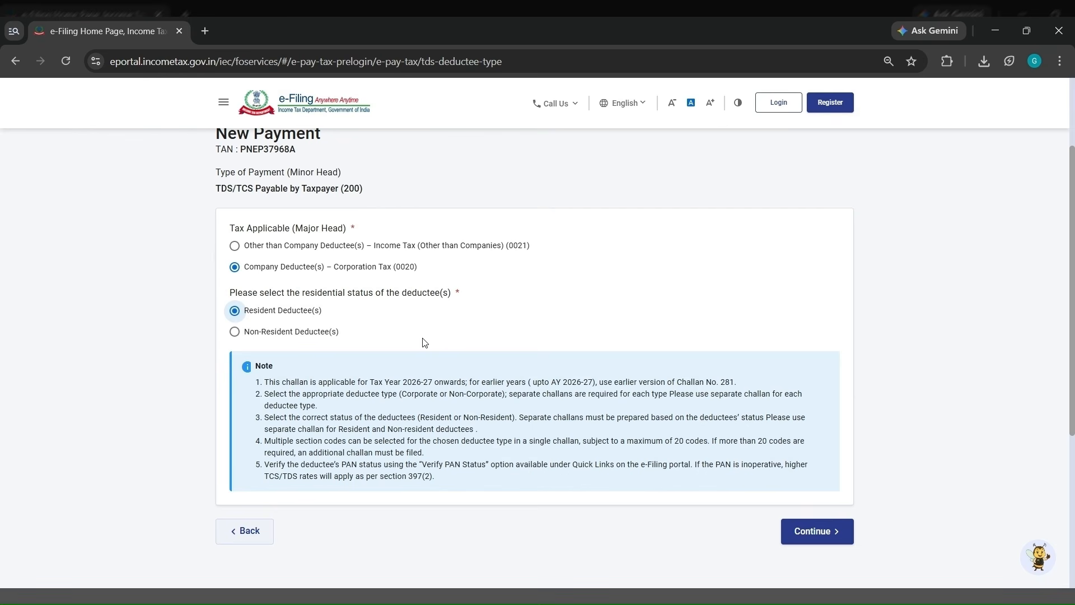
{"action": "left_click", "coordinate": [281, 312]}
{"action": "left_click", "coordinate": [833, 542]}
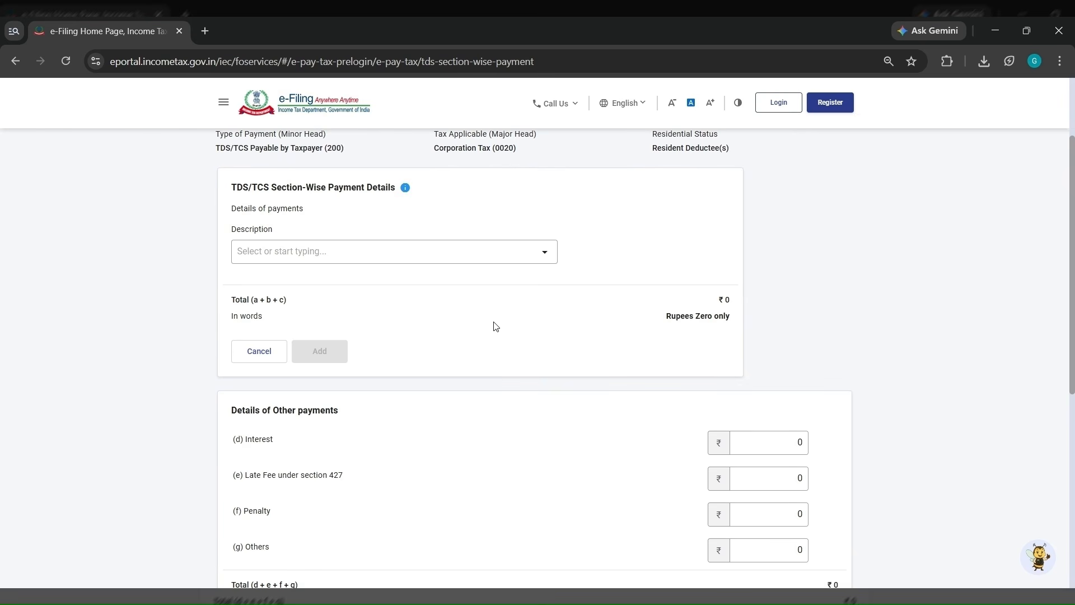
- Add a professional fees payment, code 1027, with ₹10000 tax as row 1 of the table
{"action": "left_click", "coordinate": [455, 256]}
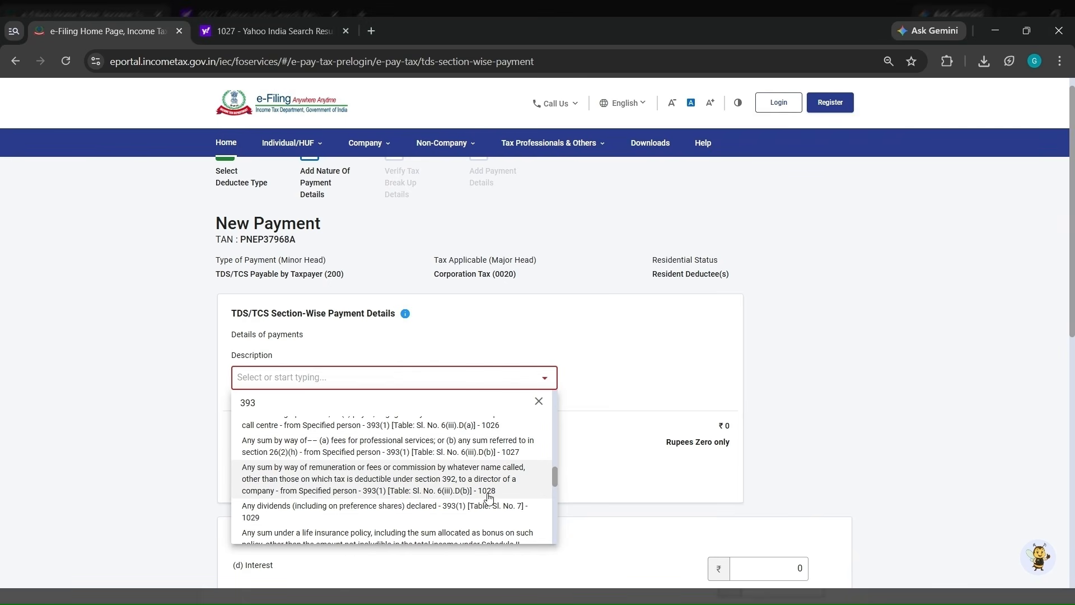
{"action": "left_click", "coordinate": [473, 448]}
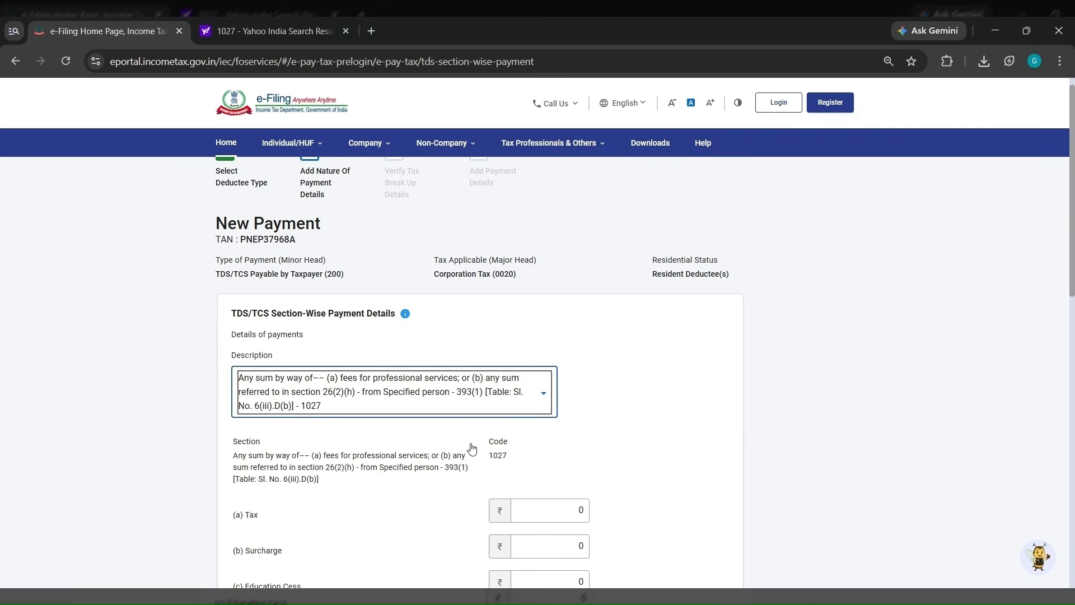
{"action": "scroll", "coordinate": [535, 461], "scroll_direction": "down", "scroll_amount": 3}
{"action": "left_click", "coordinate": [561, 359]}
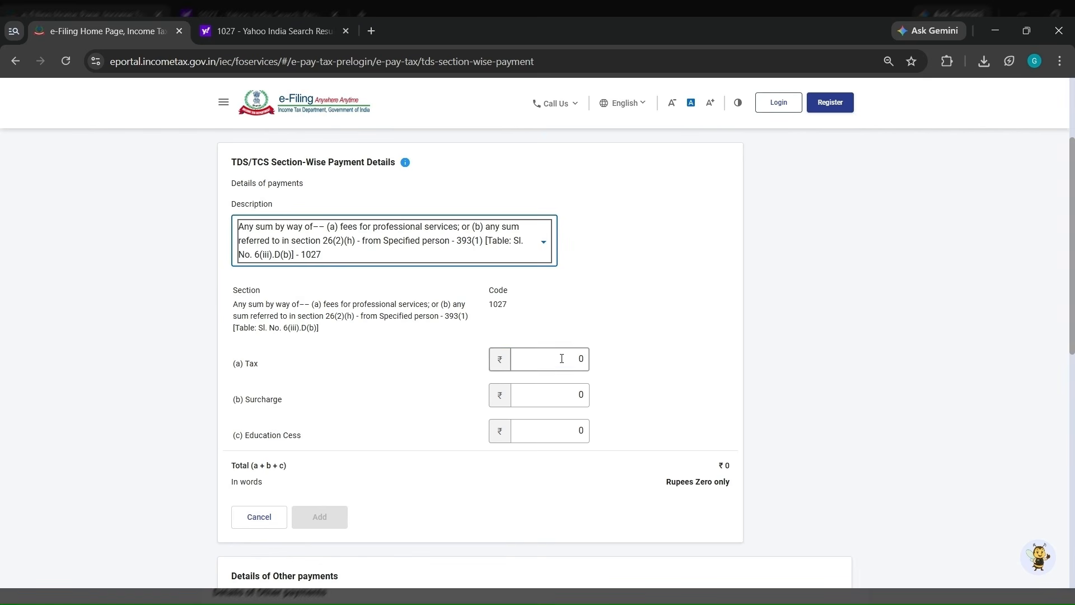
{"action": "key", "text": "BackSpace"}
{"action": "type", "text": "10000"}
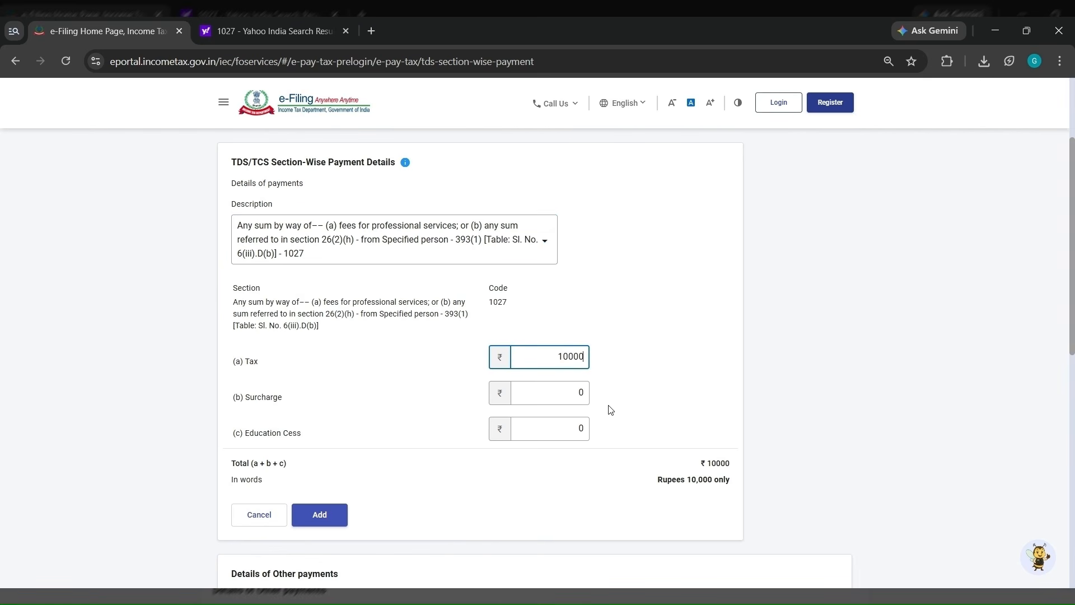
{"action": "scroll", "coordinate": [607, 408], "scroll_direction": "down", "scroll_amount": 1}
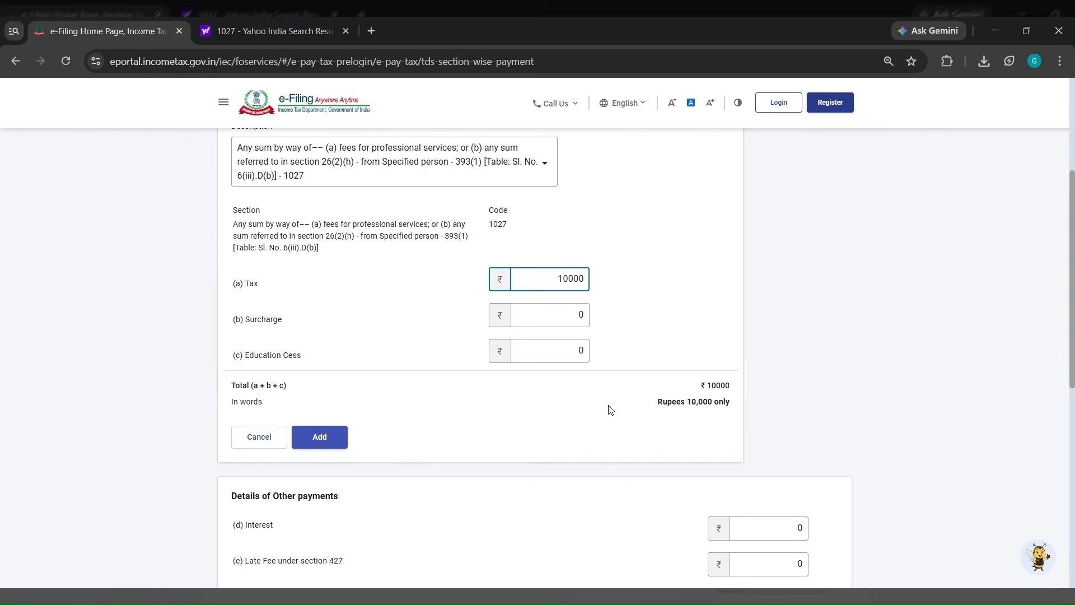
{"action": "left_click", "coordinate": [337, 446]}
- Review the payment table and pick the employee payment description, code 1002, from the Description list
{"action": "scroll", "coordinate": [571, 451], "scroll_direction": "down", "scroll_amount": 1}
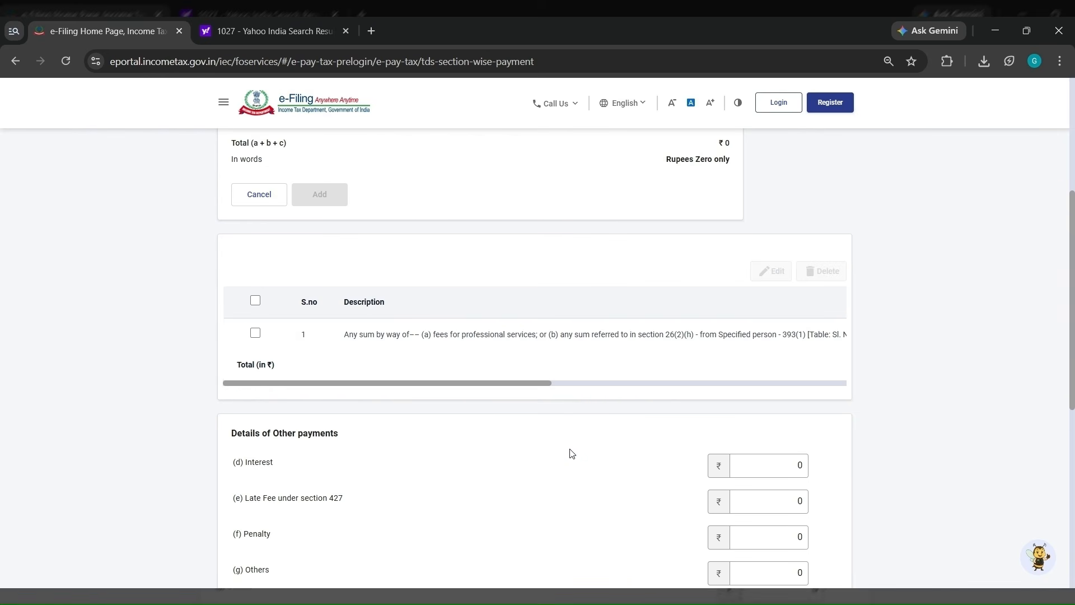
{"action": "scroll", "coordinate": [592, 485], "scroll_direction": "down", "scroll_amount": 2}
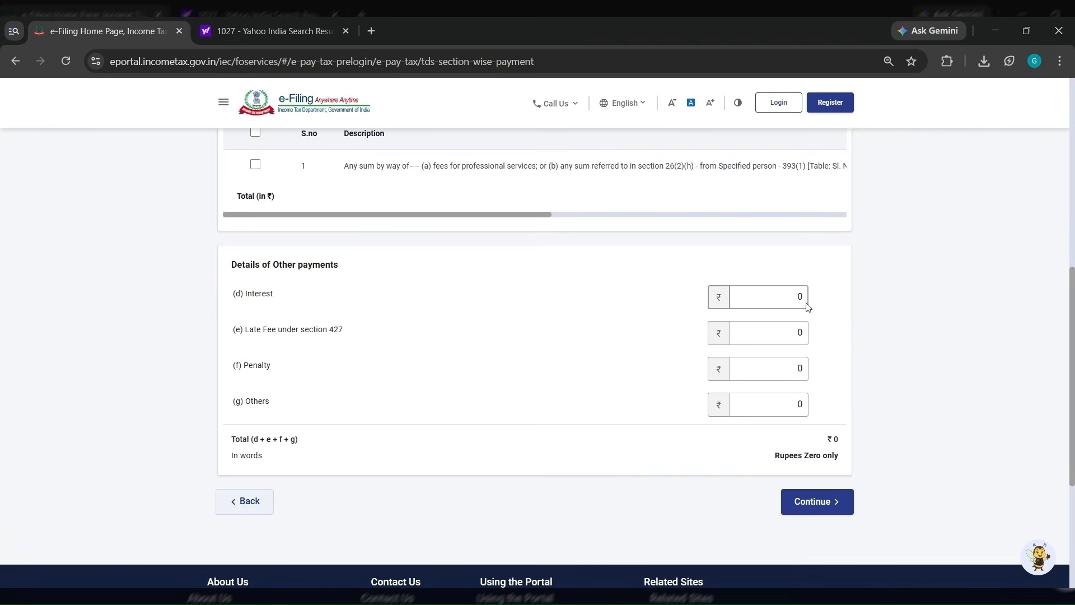
{"action": "scroll", "coordinate": [684, 259], "scroll_direction": "up", "scroll_amount": 2}
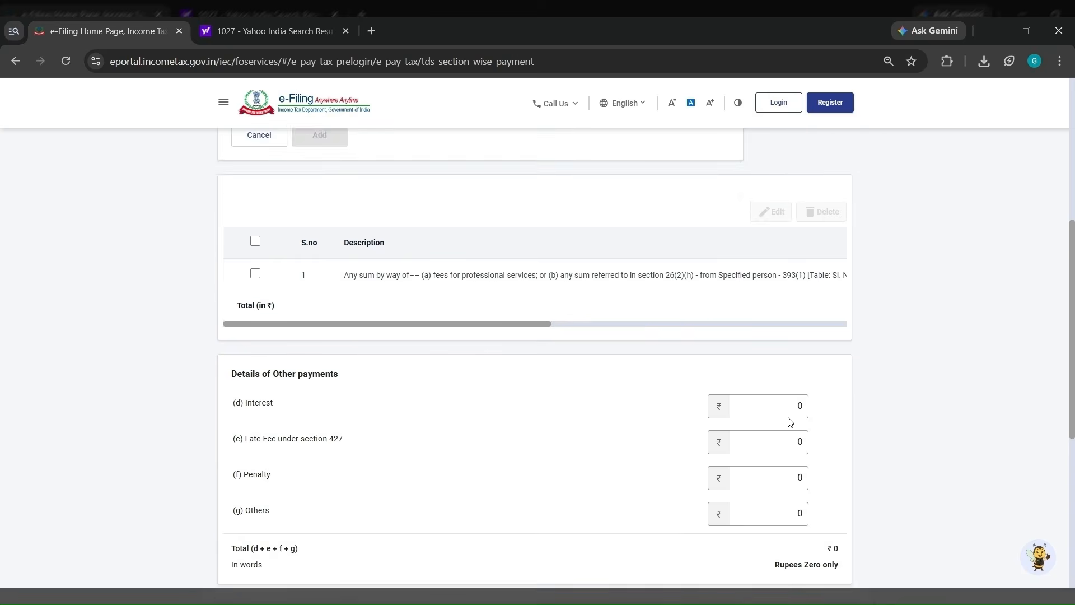
{"action": "scroll", "coordinate": [791, 422], "scroll_direction": "up", "scroll_amount": 3}
{"action": "scroll", "coordinate": [790, 422], "scroll_direction": "down", "scroll_amount": 6}
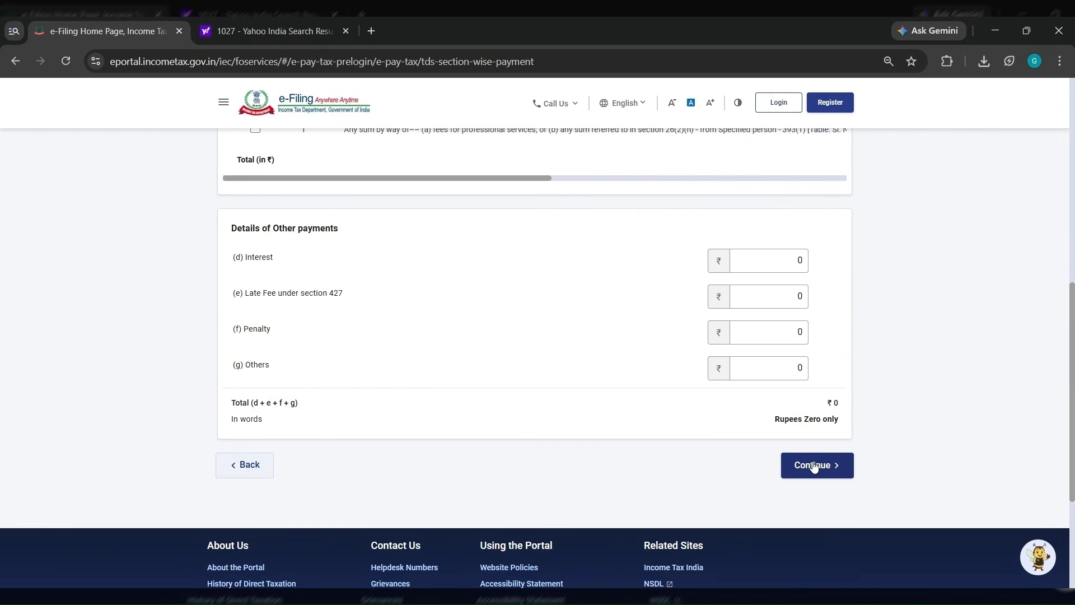
{"action": "scroll", "coordinate": [605, 288], "scroll_direction": "up", "scroll_amount": 5}
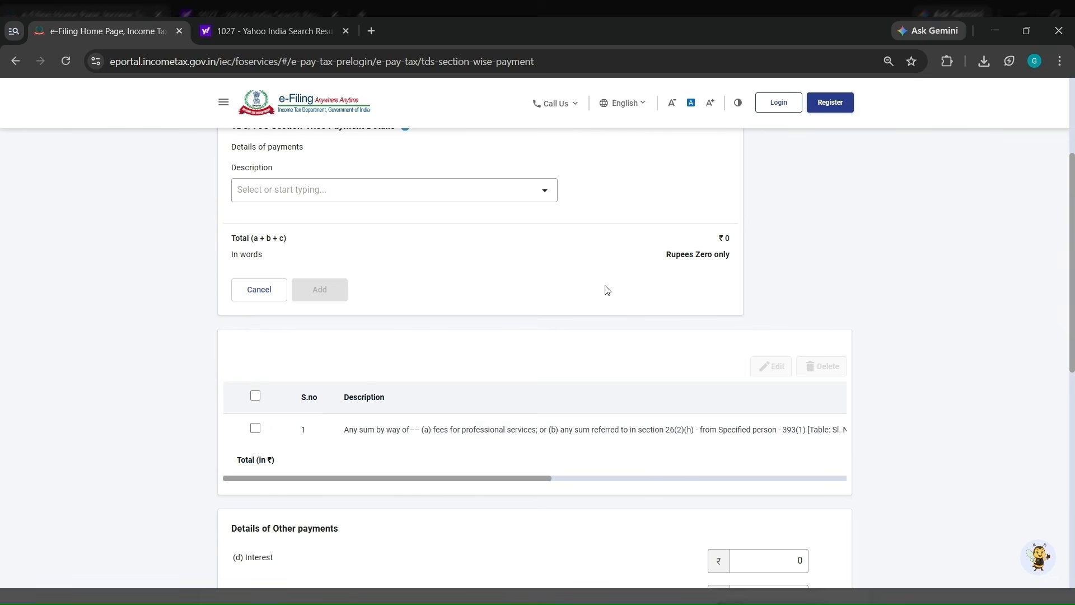
{"action": "left_click", "coordinate": [487, 195]}
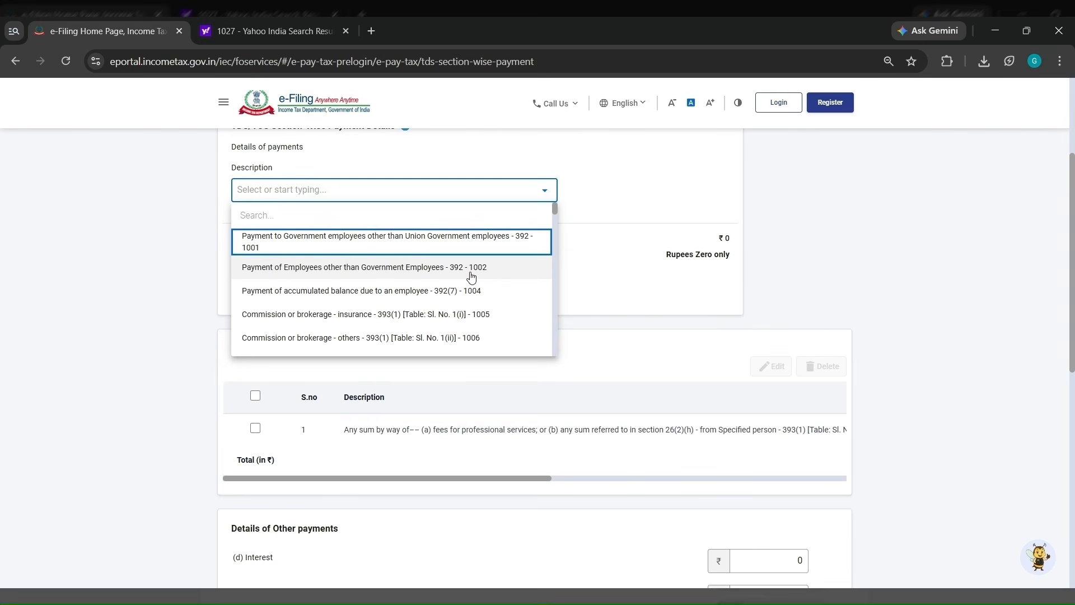
{"action": "left_click", "coordinate": [469, 275]}
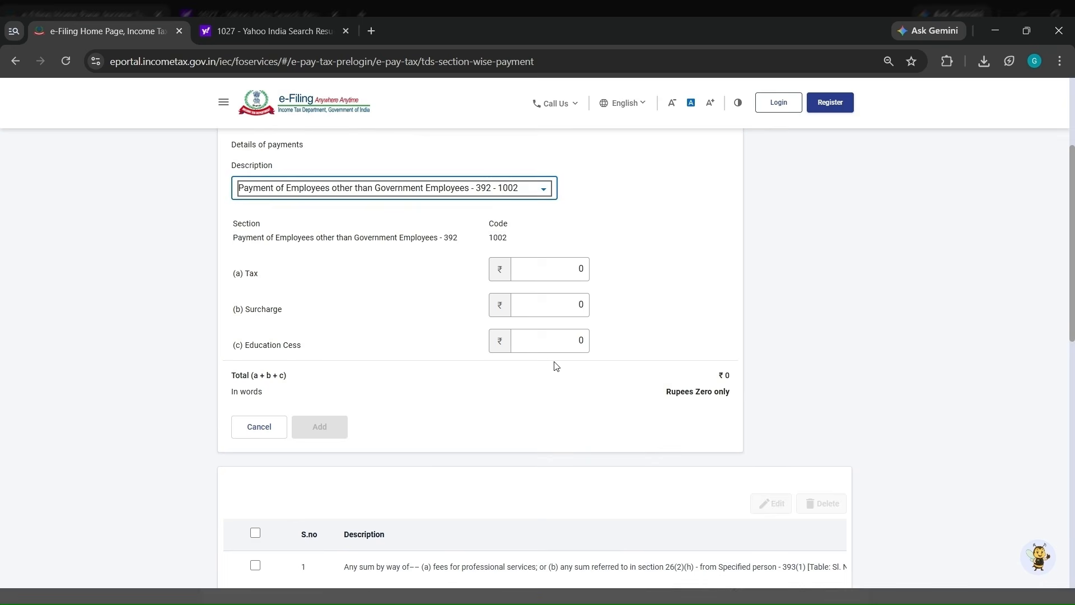
- Reopen the Description list, then continue to the tax break-up totalling ₹10,000
{"action": "scroll", "coordinate": [556, 366], "scroll_direction": "down", "scroll_amount": 5}
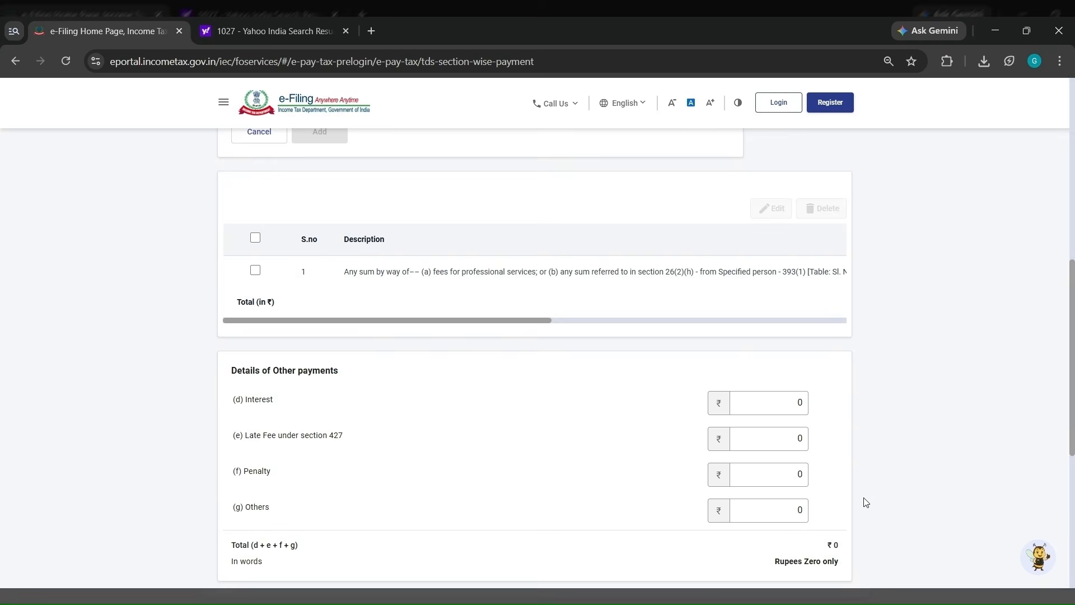
{"action": "scroll", "coordinate": [866, 503], "scroll_direction": "down", "scroll_amount": 1}
{"action": "scroll", "coordinate": [658, 284], "scroll_direction": "up", "scroll_amount": 7}
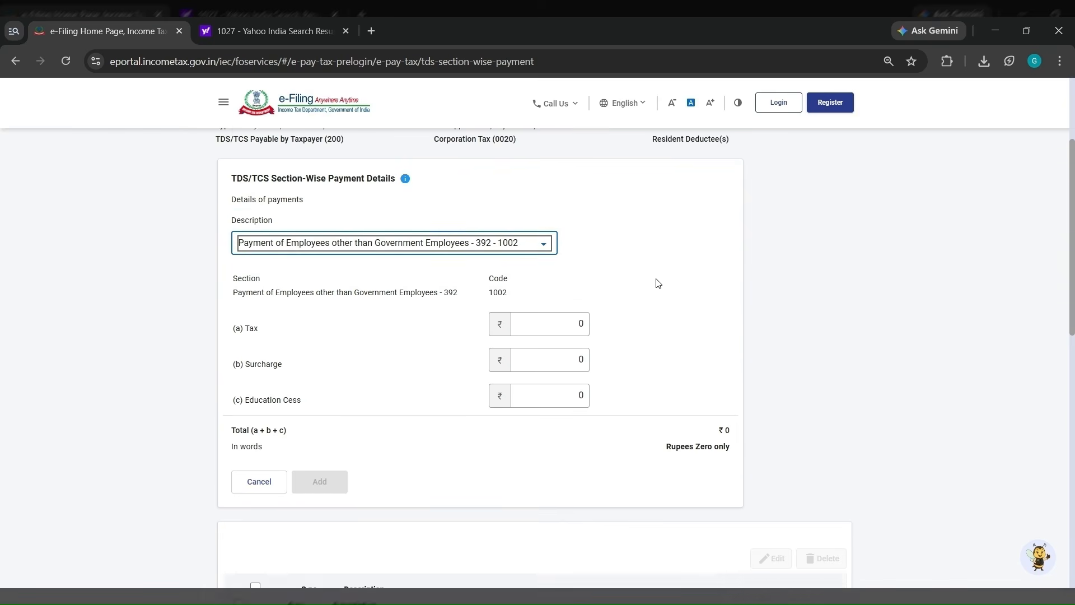
{"action": "left_click", "coordinate": [543, 264]}
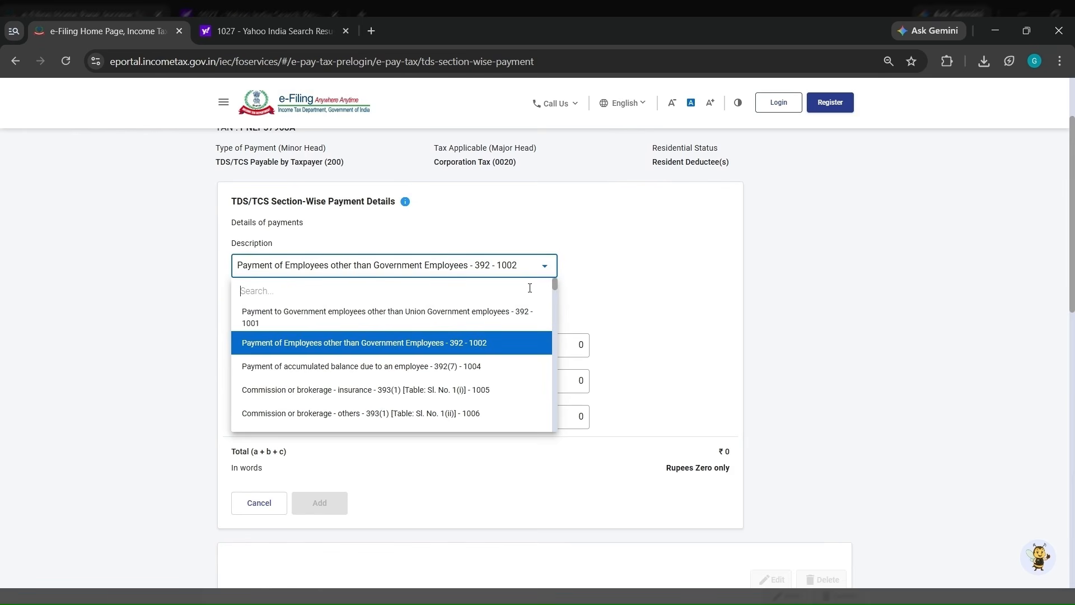
{"action": "scroll", "coordinate": [749, 355], "scroll_direction": "down", "scroll_amount": 7}
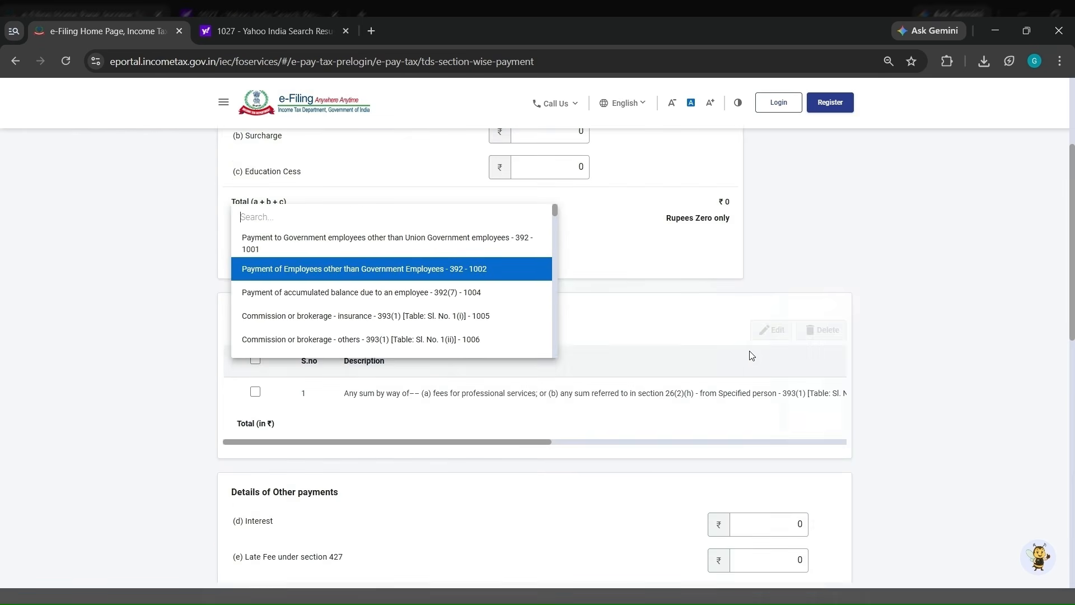
{"action": "scroll", "coordinate": [816, 444], "scroll_direction": "down", "scroll_amount": 2}
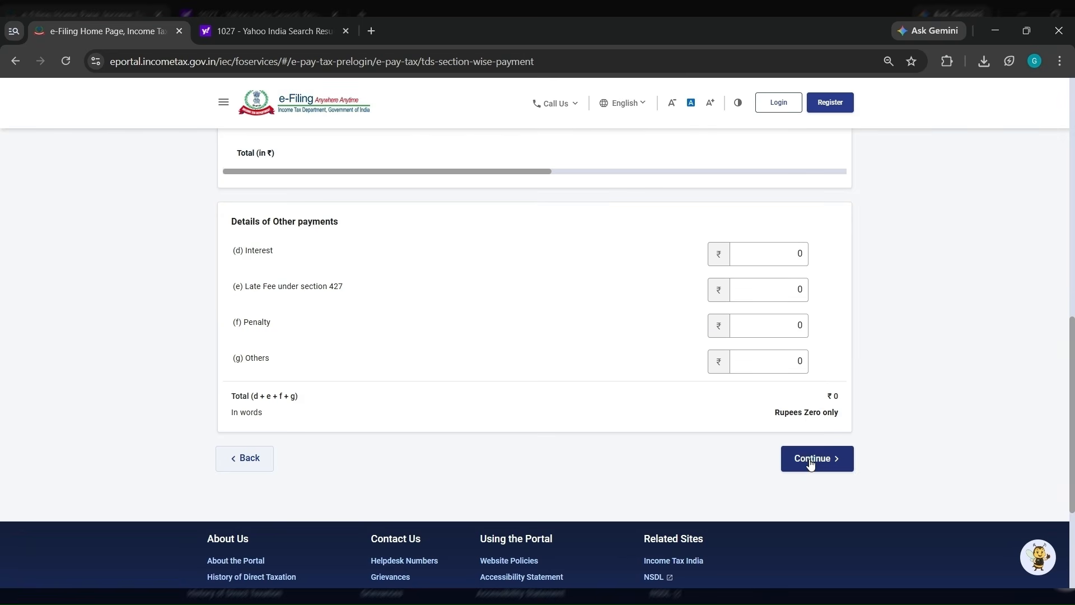
{"action": "left_click", "coordinate": [810, 459]}
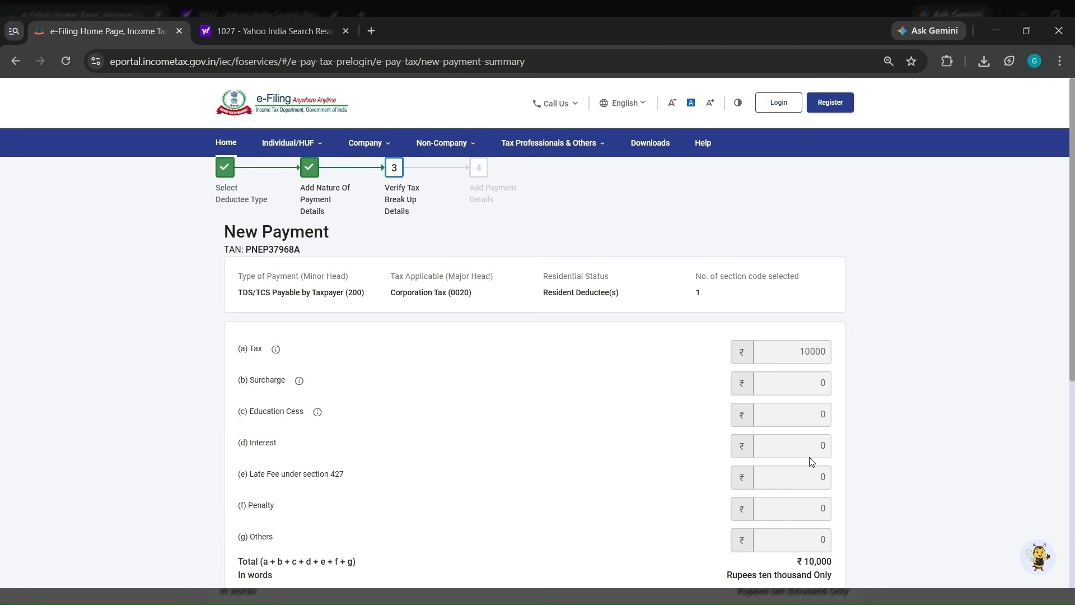
- Check the Corporation Tax (0020), resident-deductee summary and select RTGS/NEFT as the payment mode
{"action": "scroll", "coordinate": [803, 468], "scroll_direction": "down", "scroll_amount": 3}
{"action": "scroll", "coordinate": [744, 444], "scroll_direction": "up", "scroll_amount": 3}
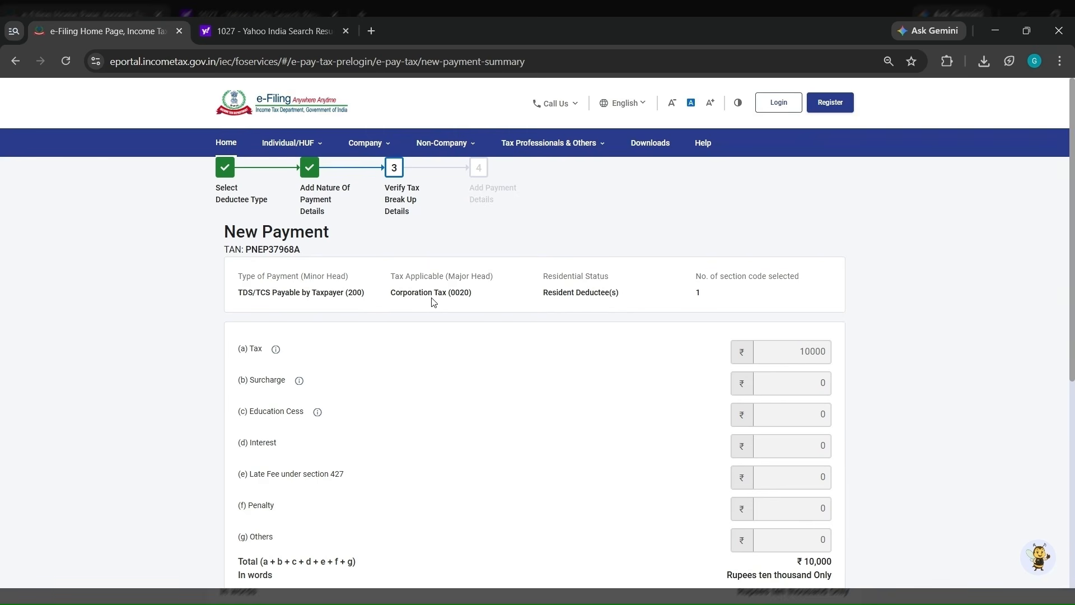
{"action": "double_click", "coordinate": [455, 292]}
{"action": "left_click", "coordinate": [583, 295]}
{"action": "double_click", "coordinate": [583, 295]}
{"action": "scroll", "coordinate": [661, 336], "scroll_direction": "down", "scroll_amount": 2}
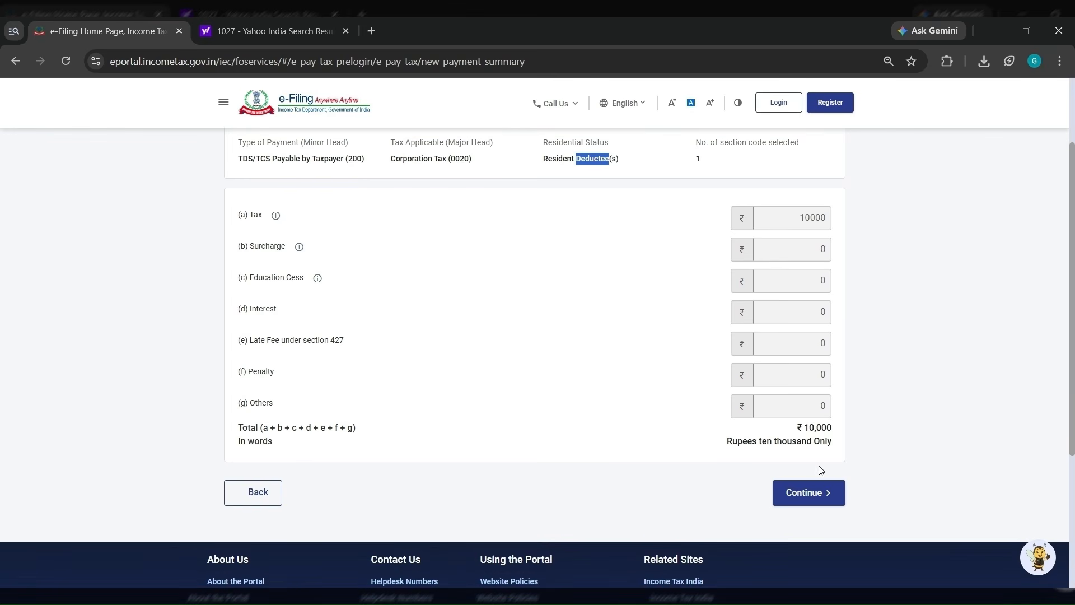
{"action": "left_click", "coordinate": [813, 491]}
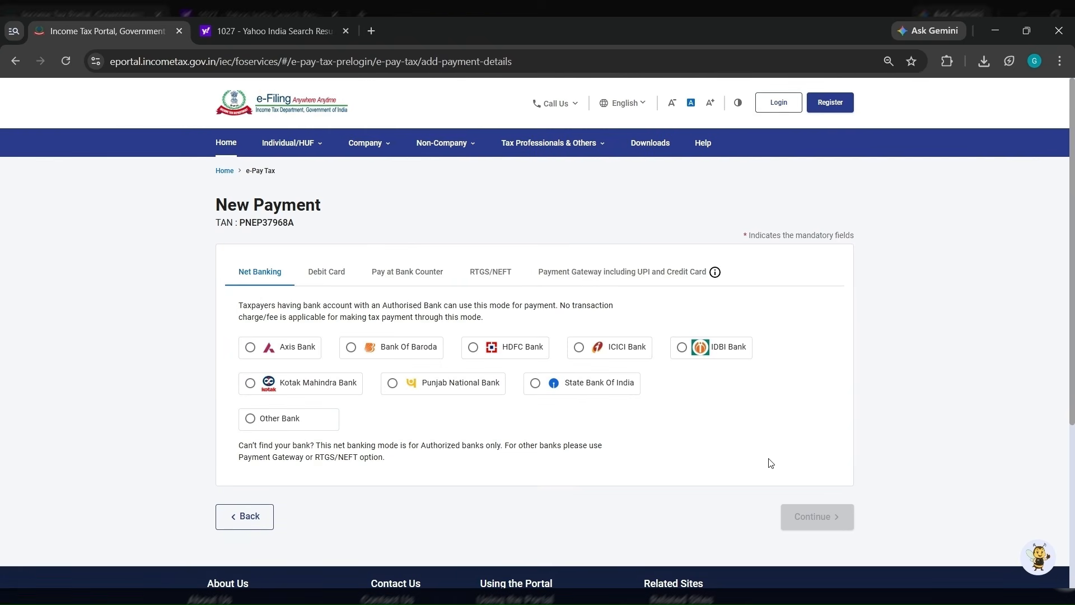
{"action": "left_click", "coordinate": [514, 271]}
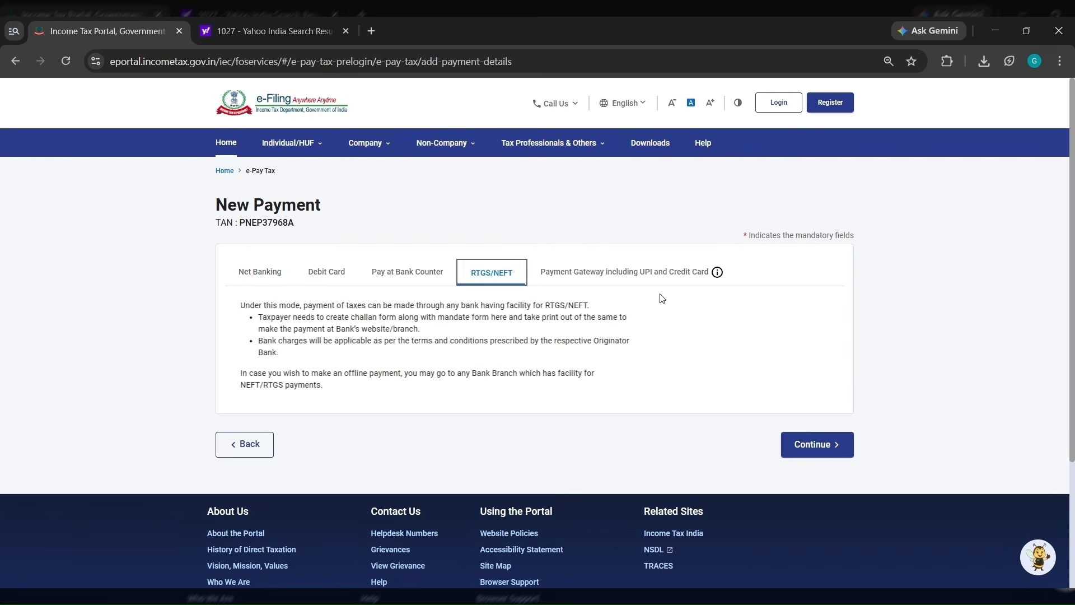